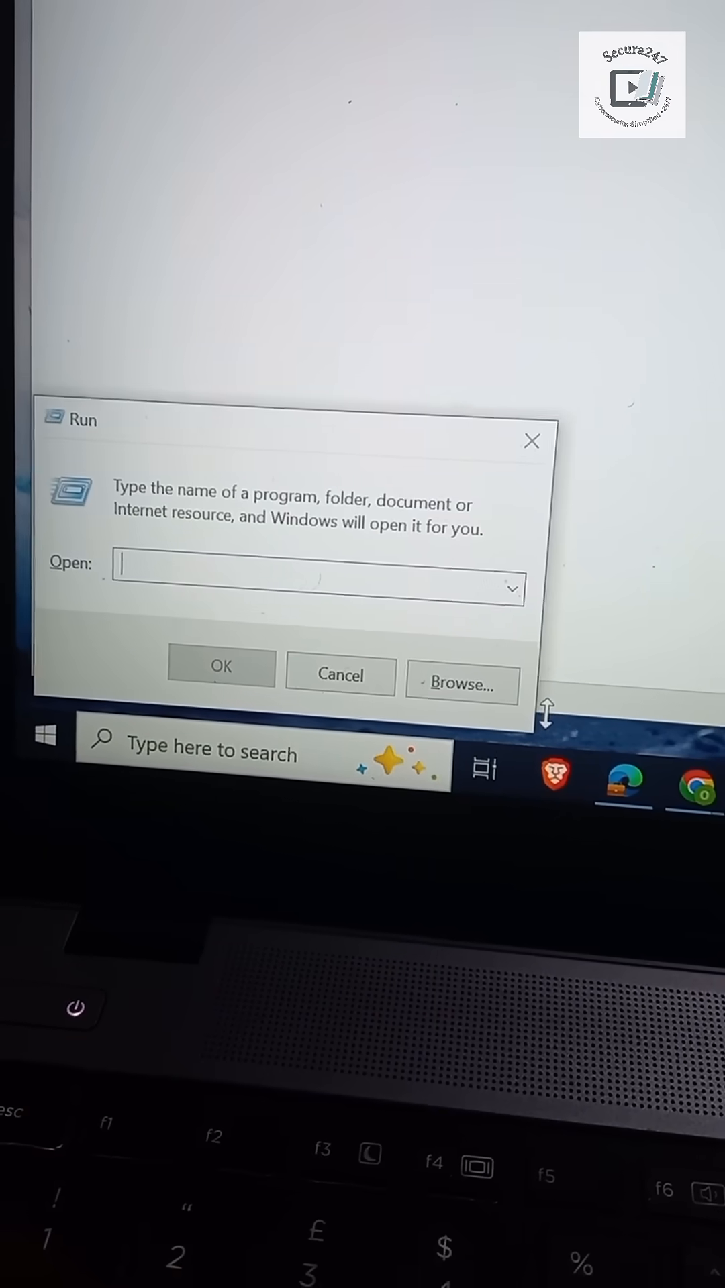
text(resmon)
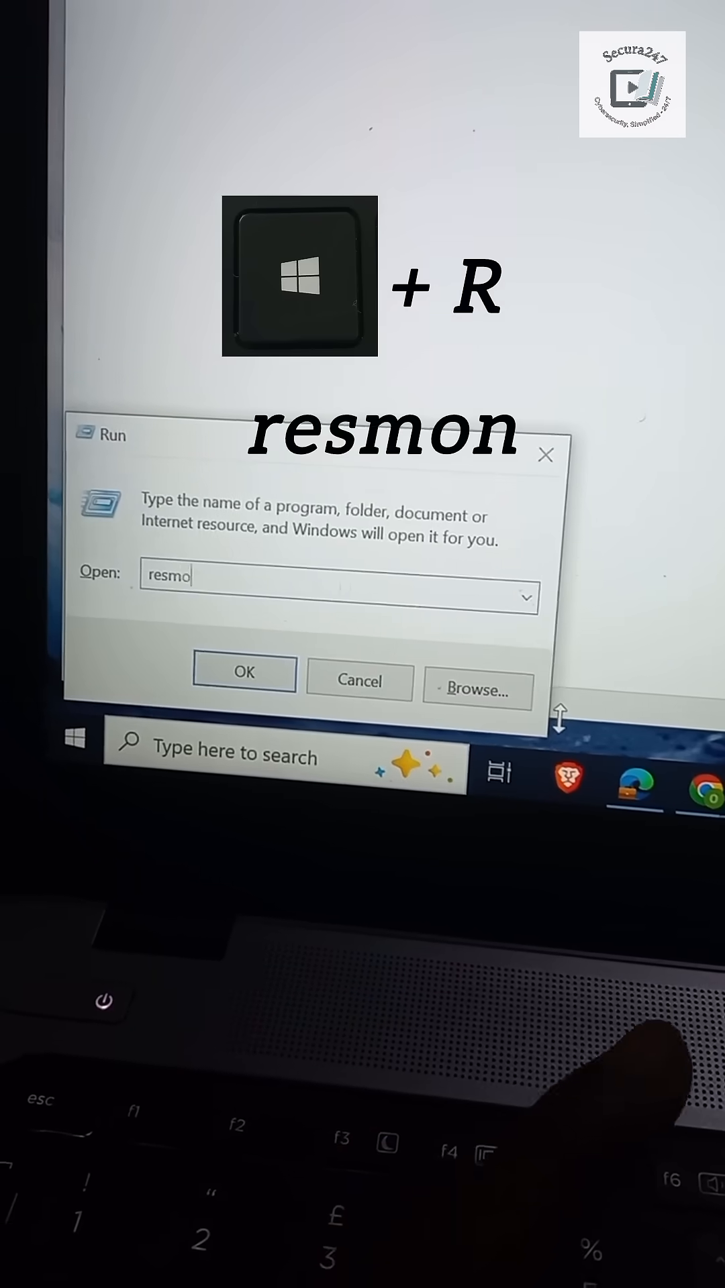
Launch Resource Monitor via the Run box with resmon.
key(Return)
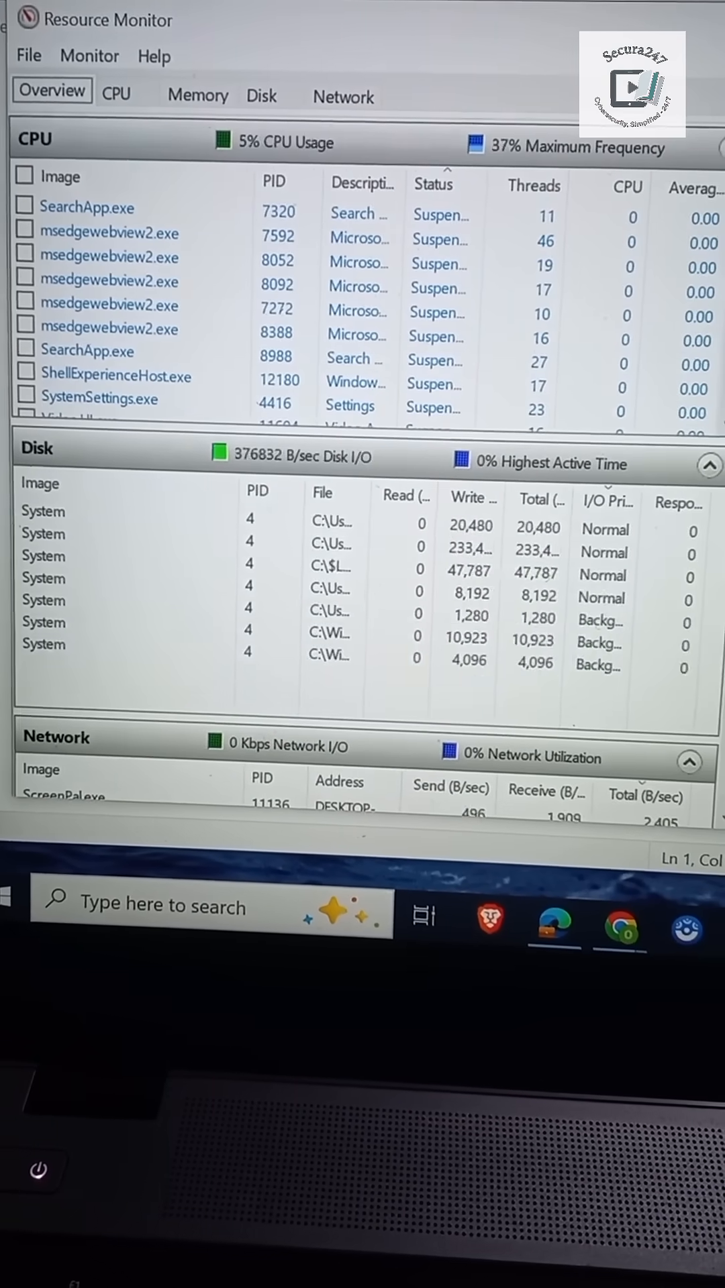
scroll(526, 741, down, 5)
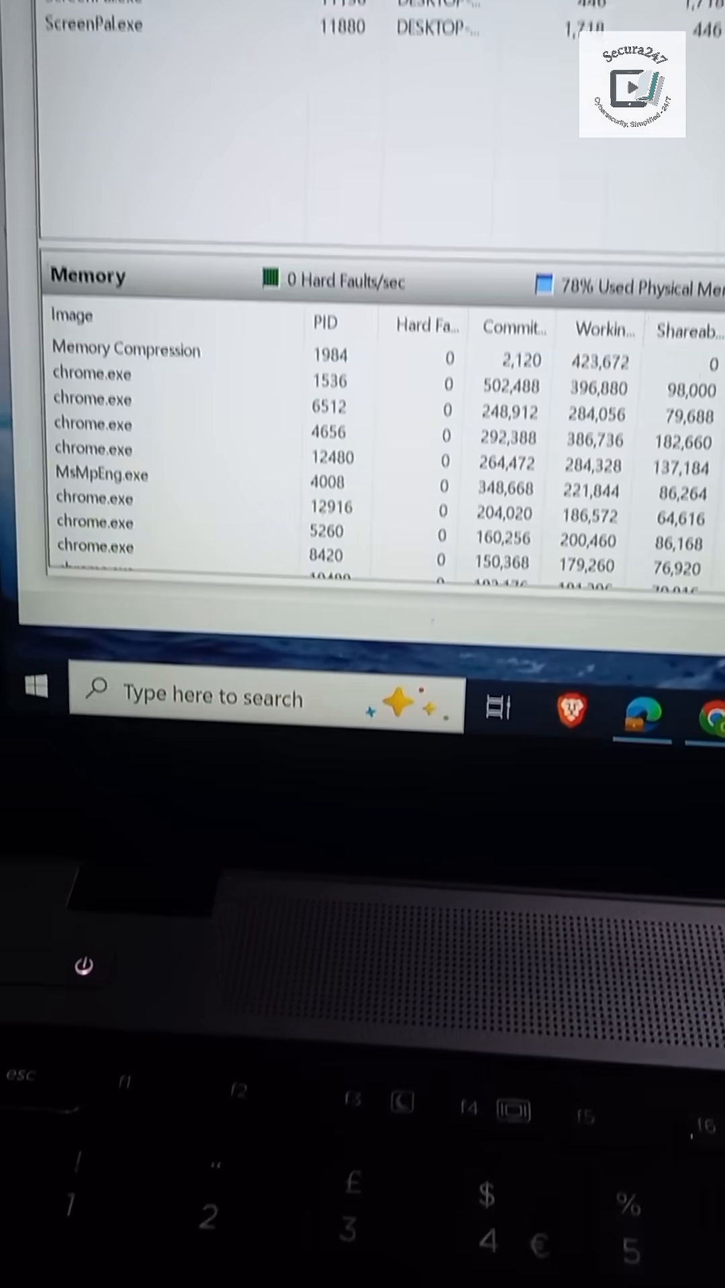
scroll(363, 402, up, 5)
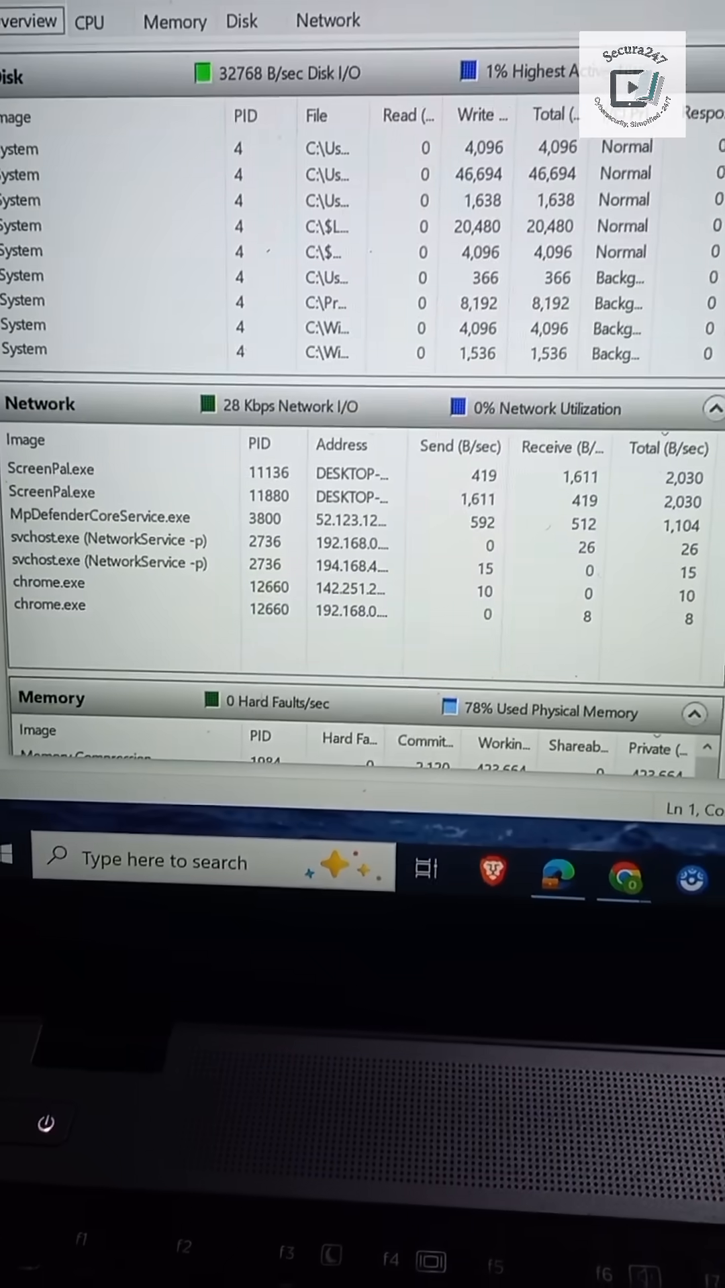
scroll(362, 402, up, 1)
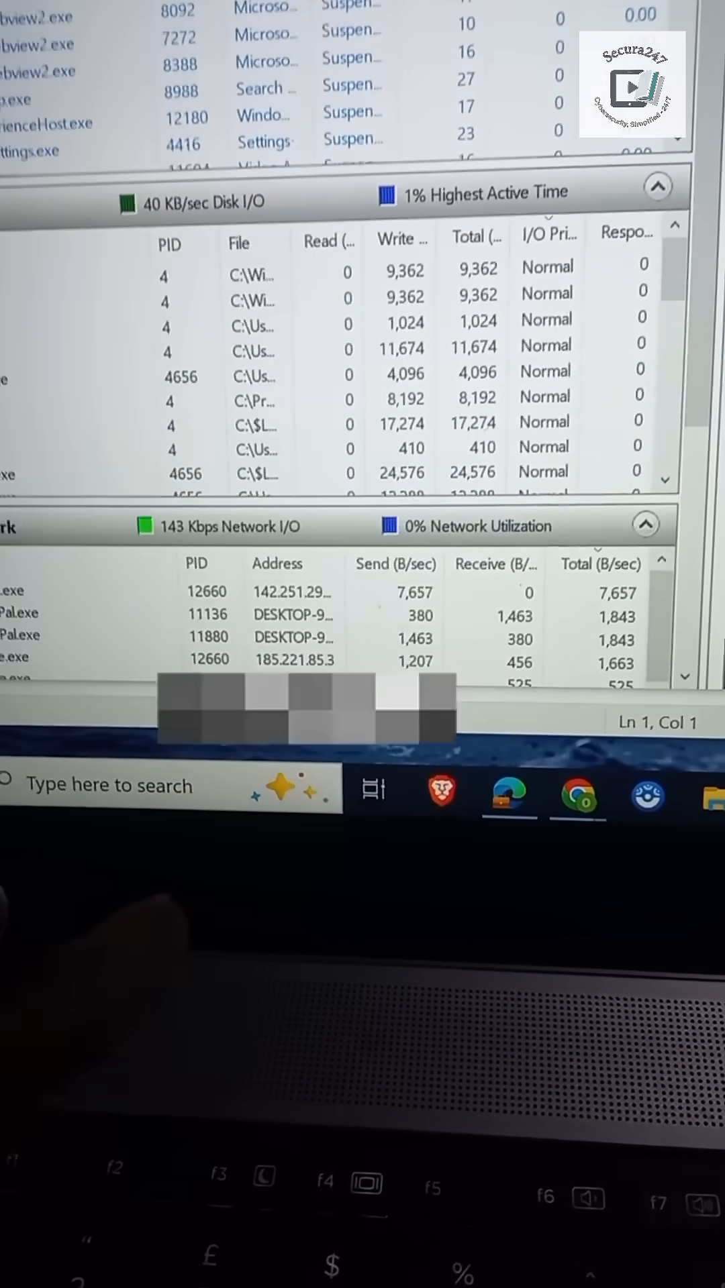
Bring up the Run prompt again to start System Configuration with msconfig.
key(super+r)
text(m)
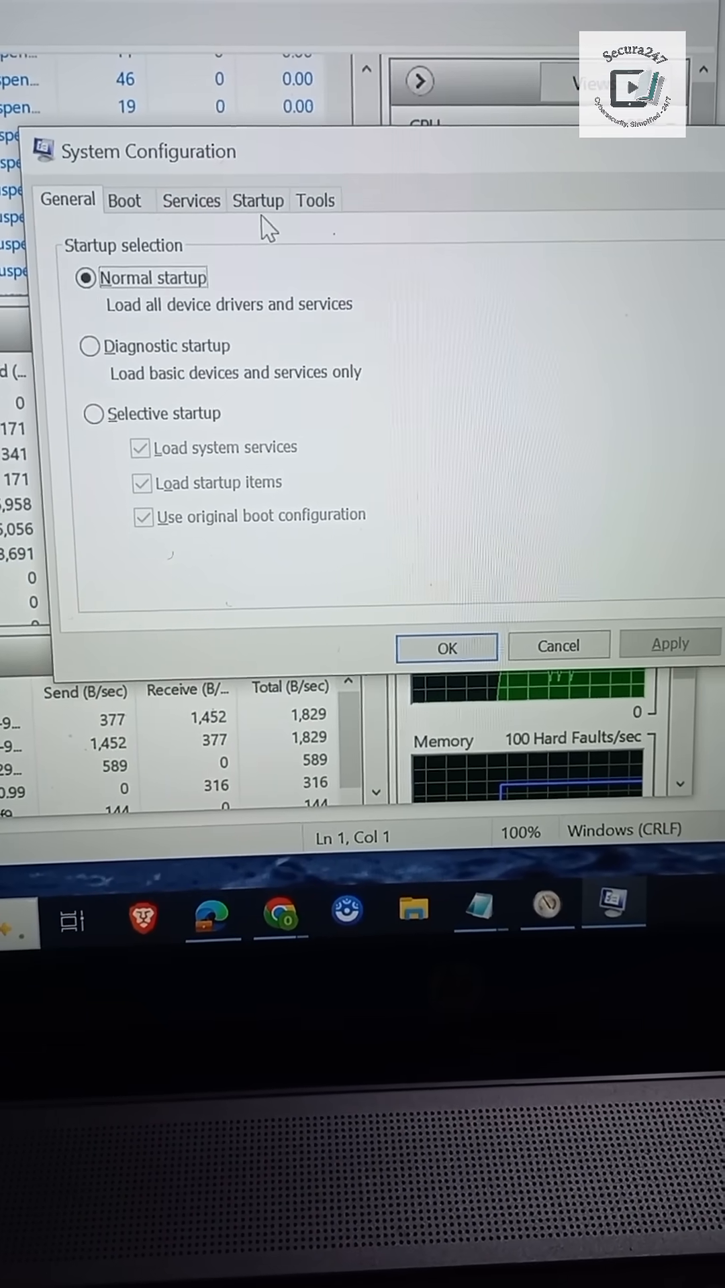
Show System Configuration's Startup section, which points to Task Manager.
click(258, 200)
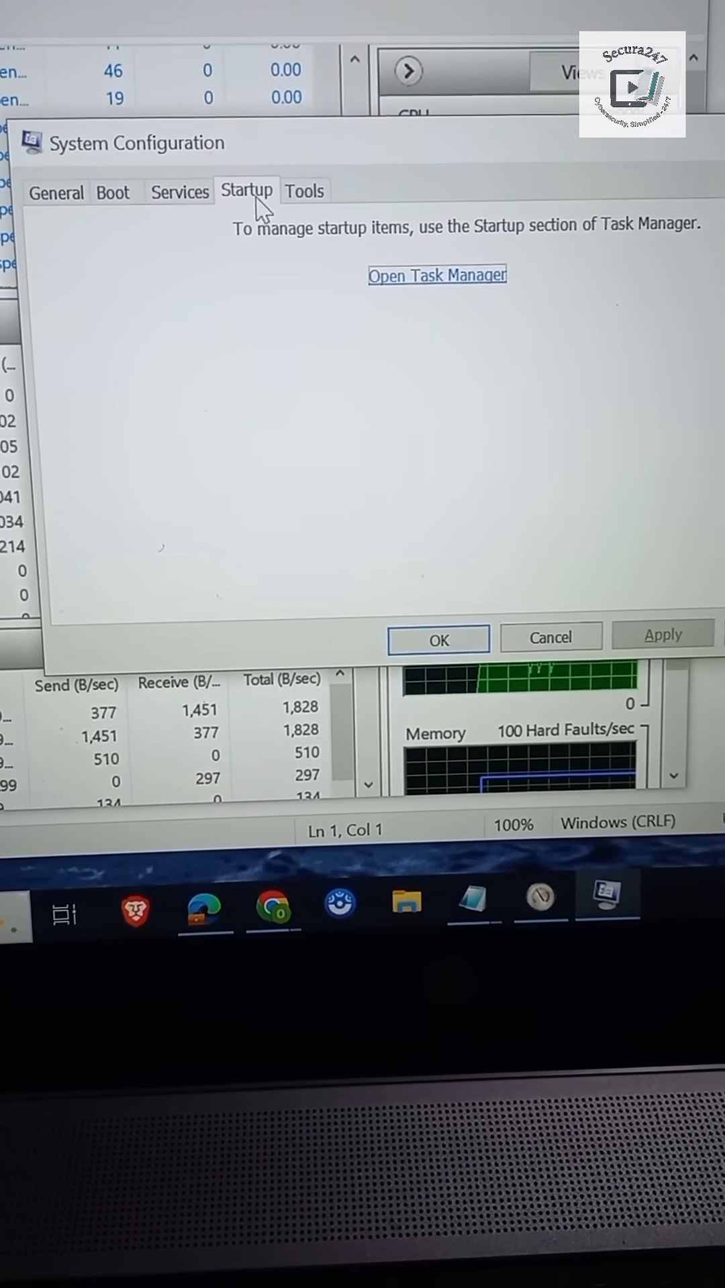